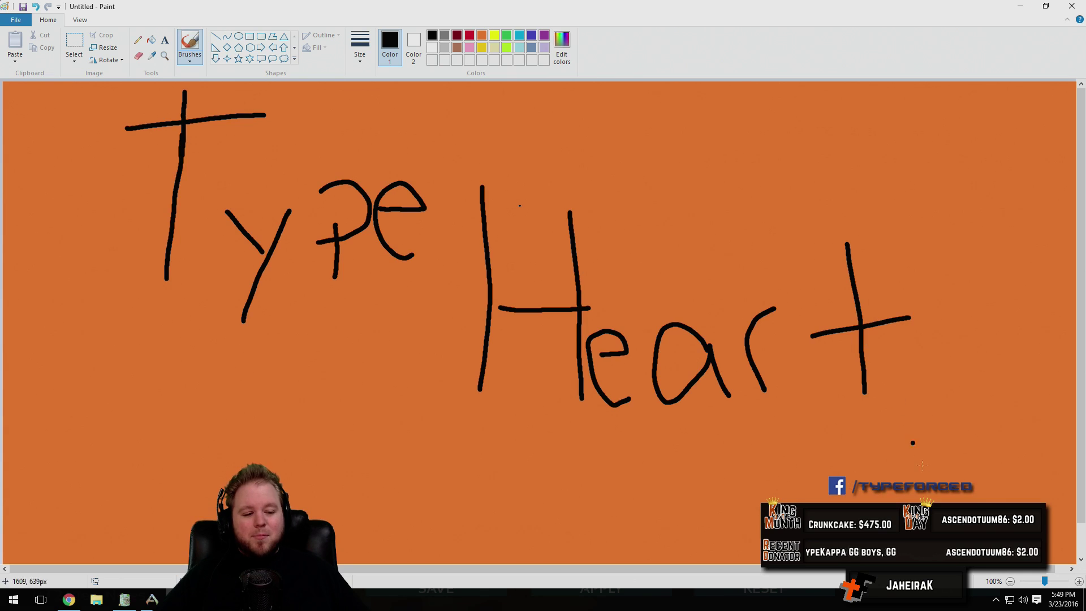
Reveal the taskbar's hidden tray icons to reach the Razer Synapse icon
click(995, 599)
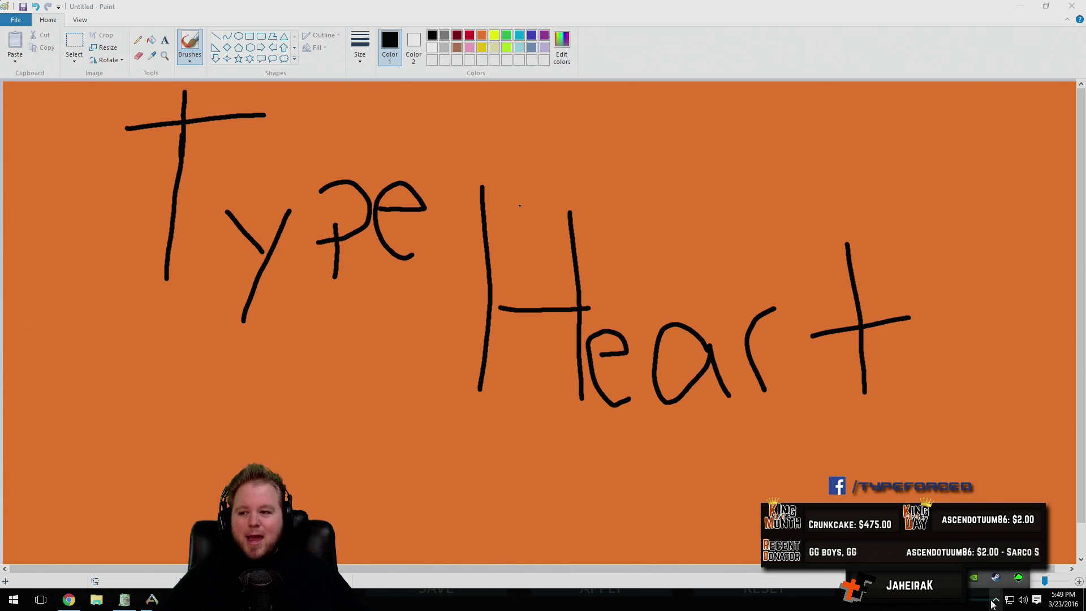
click(1018, 577)
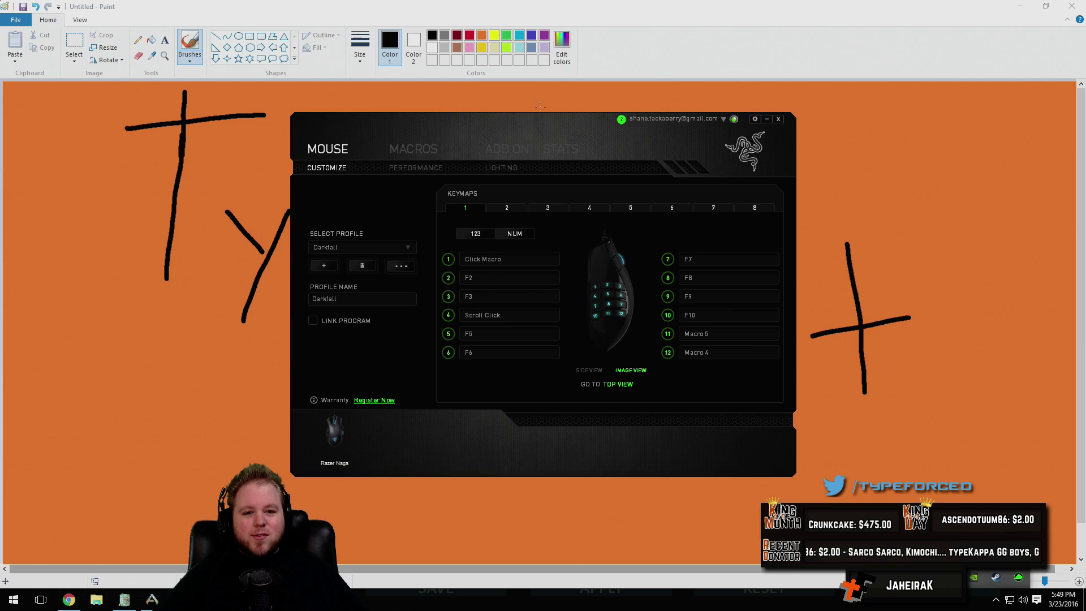
drag(536, 132, 516, 109)
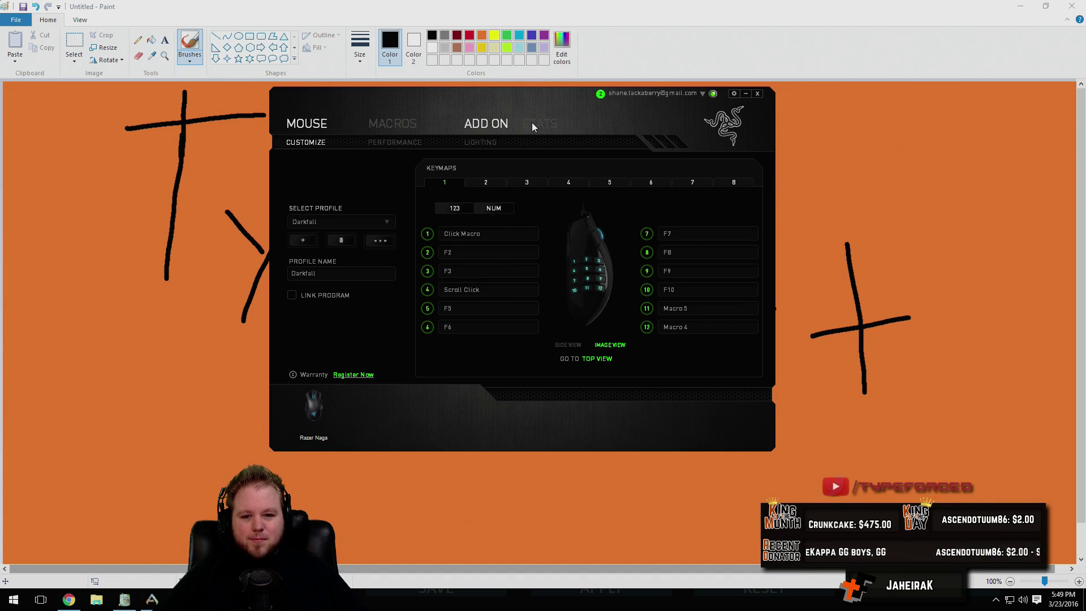
click(391, 145)
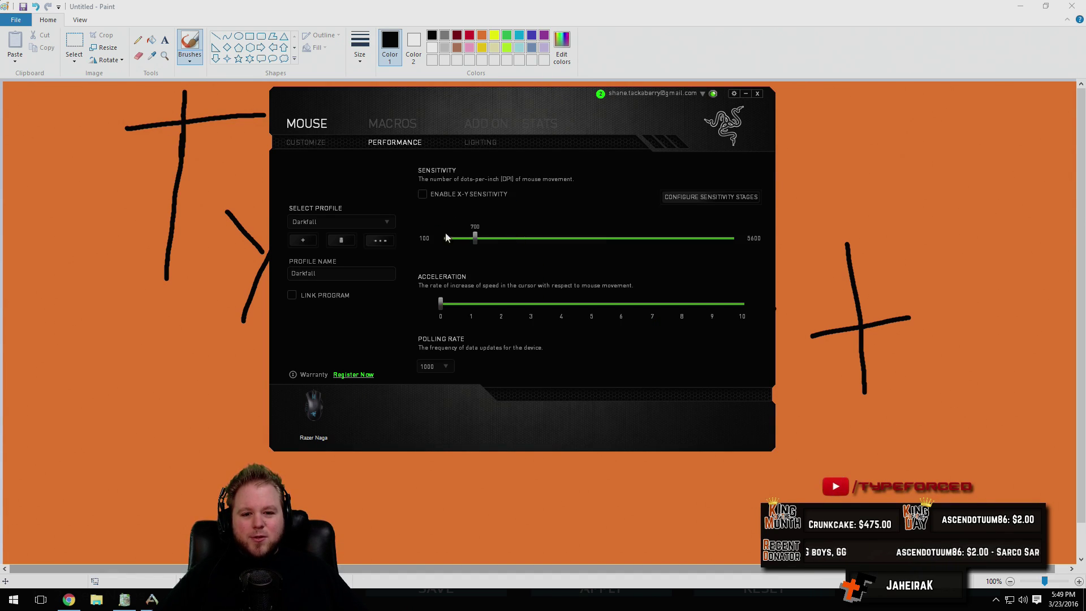
click(477, 143)
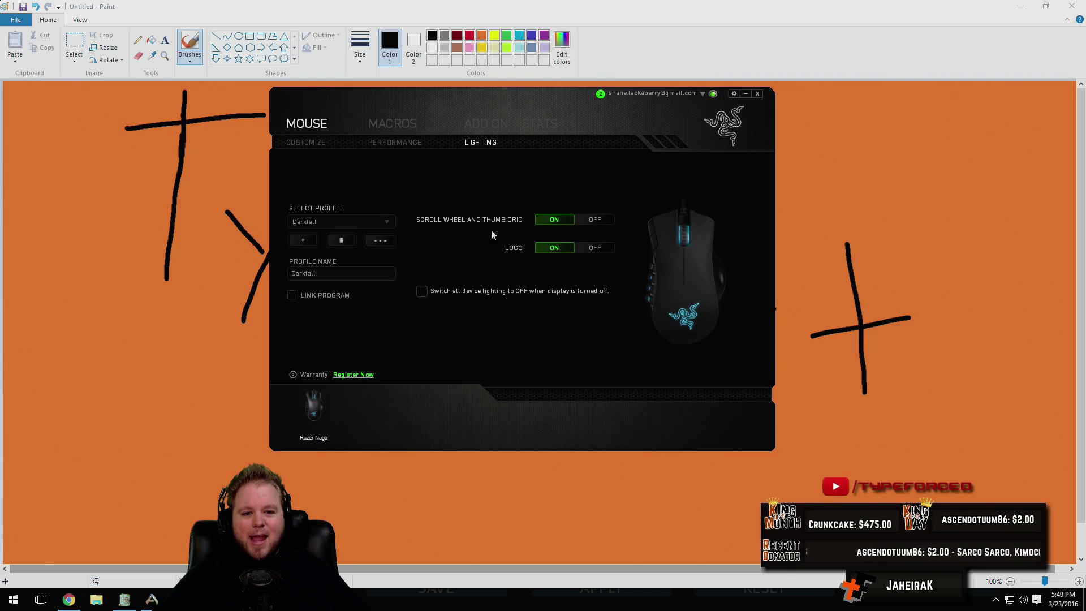
click(303, 144)
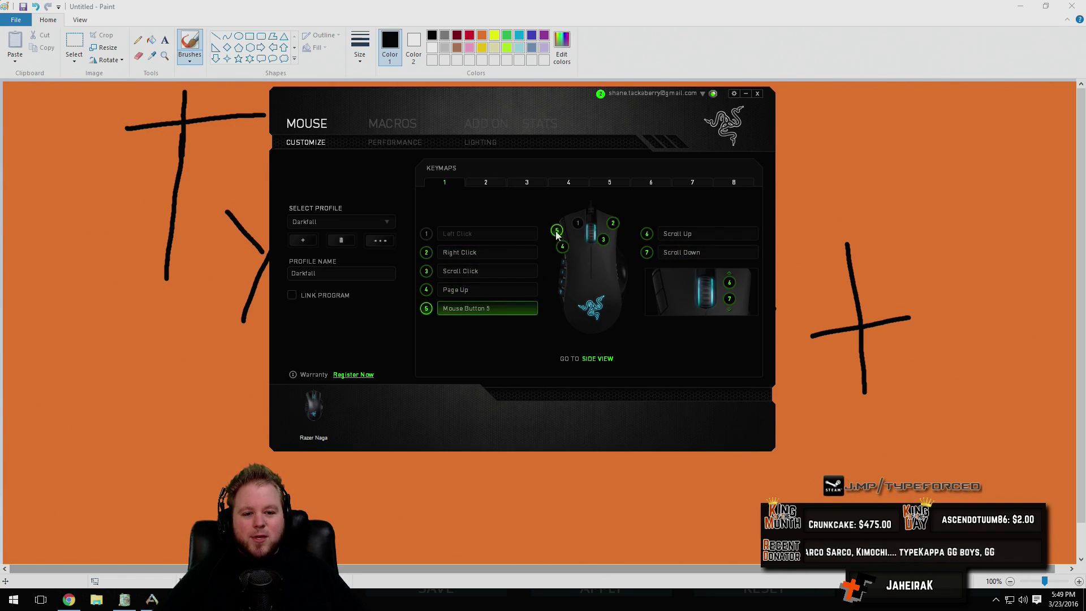
click(603, 359)
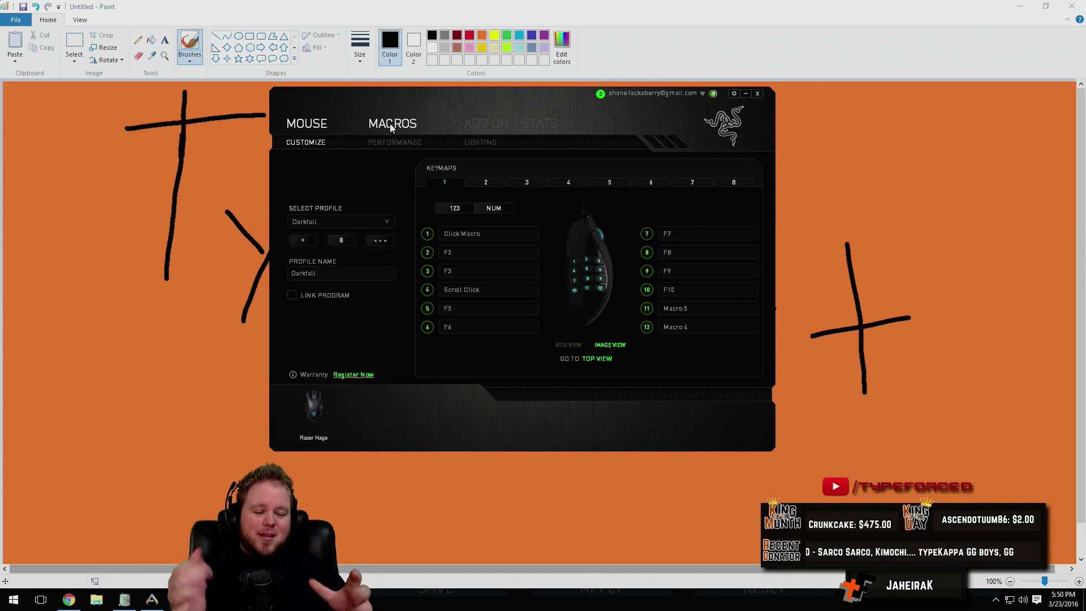
Show the Click Macro's events on the Macros page, nudging Left Button Up above the delay and back
click(389, 123)
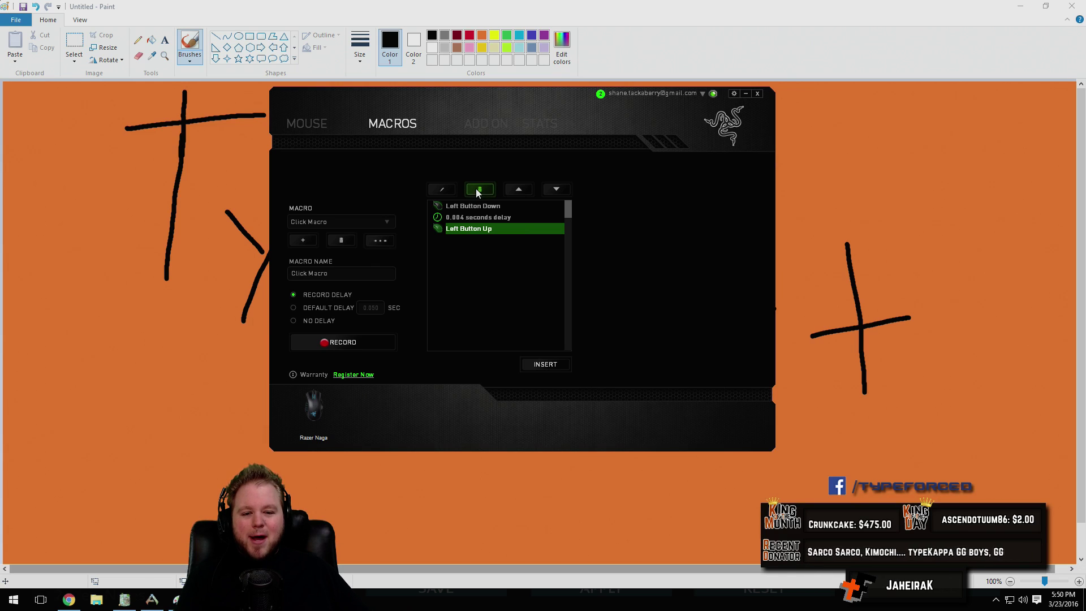
click(519, 188)
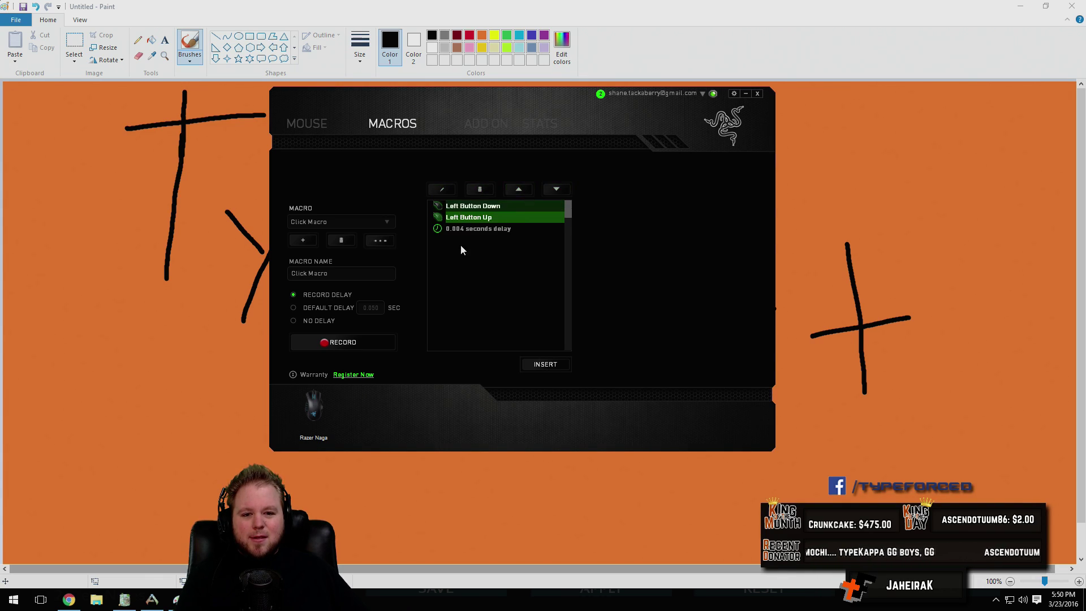
click(552, 189)
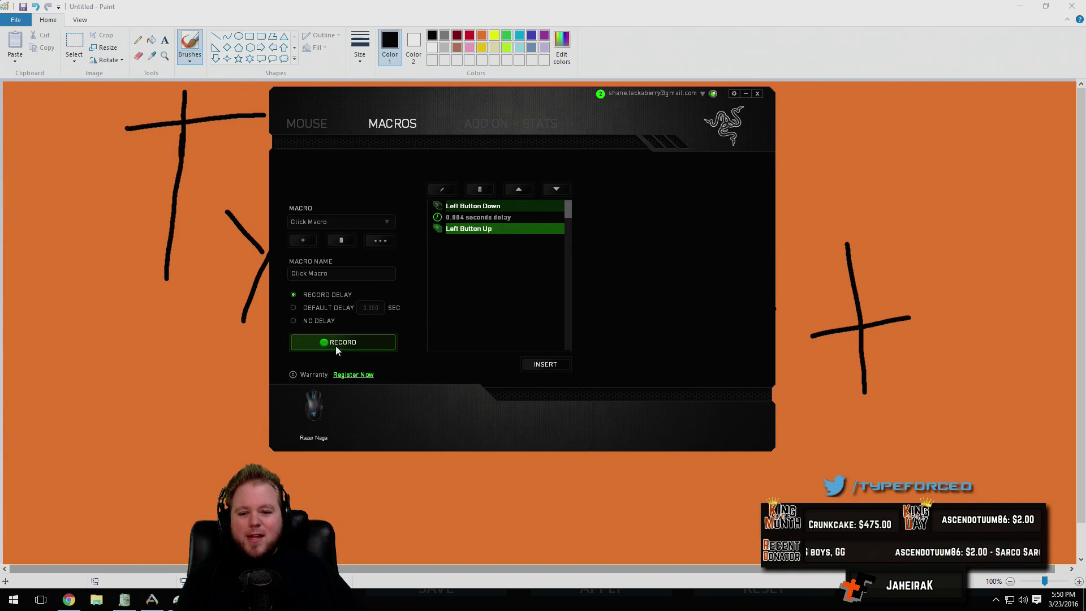
Create a new macro and rename it 'Click MACRO!!!'
click(303, 241)
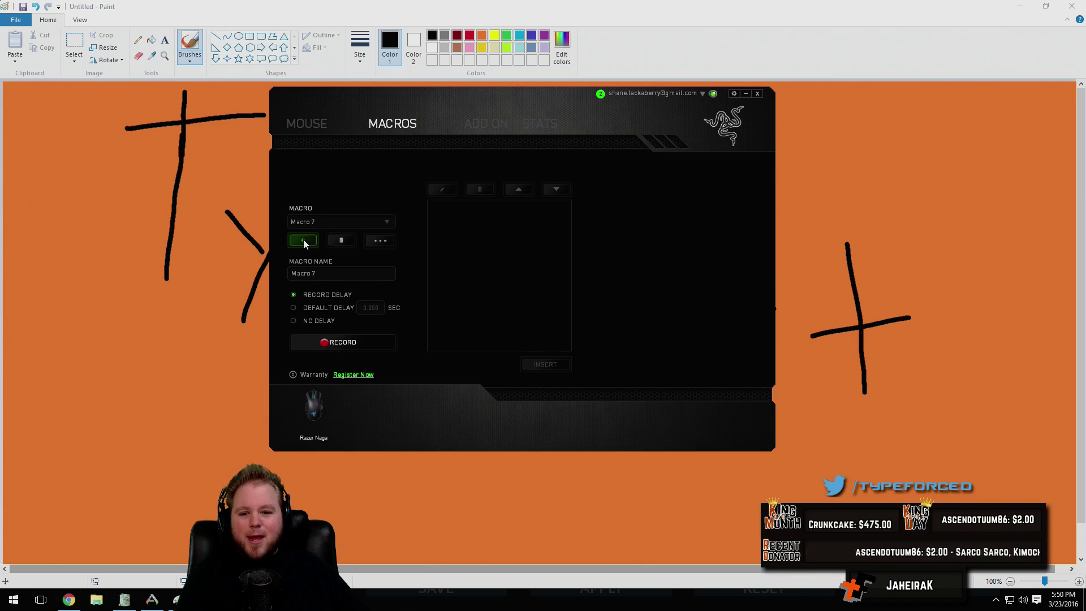
click(323, 221)
click(323, 220)
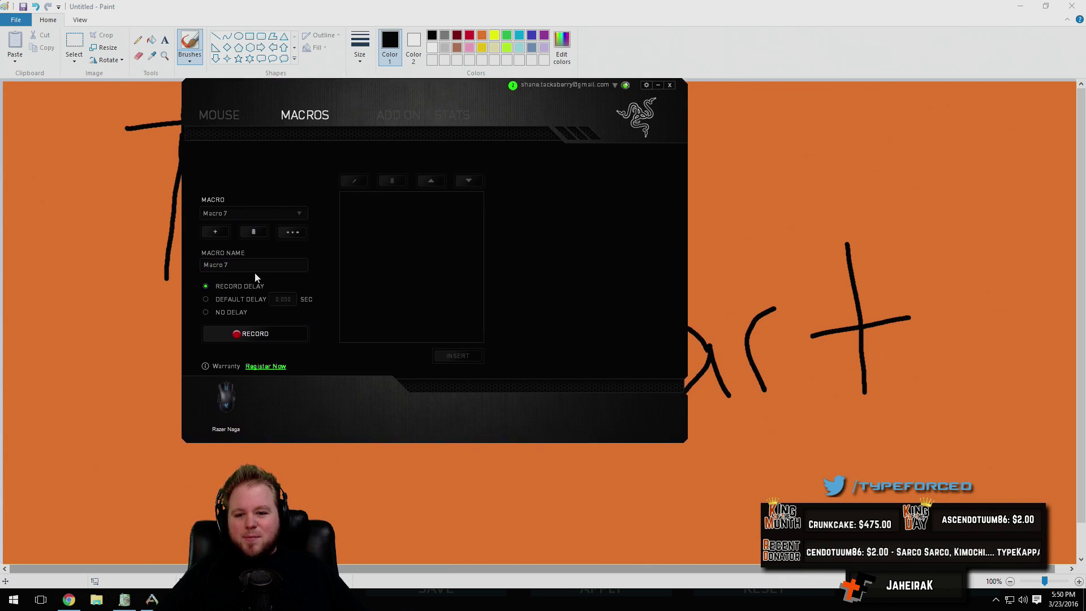
click(340, 274)
text(Click)
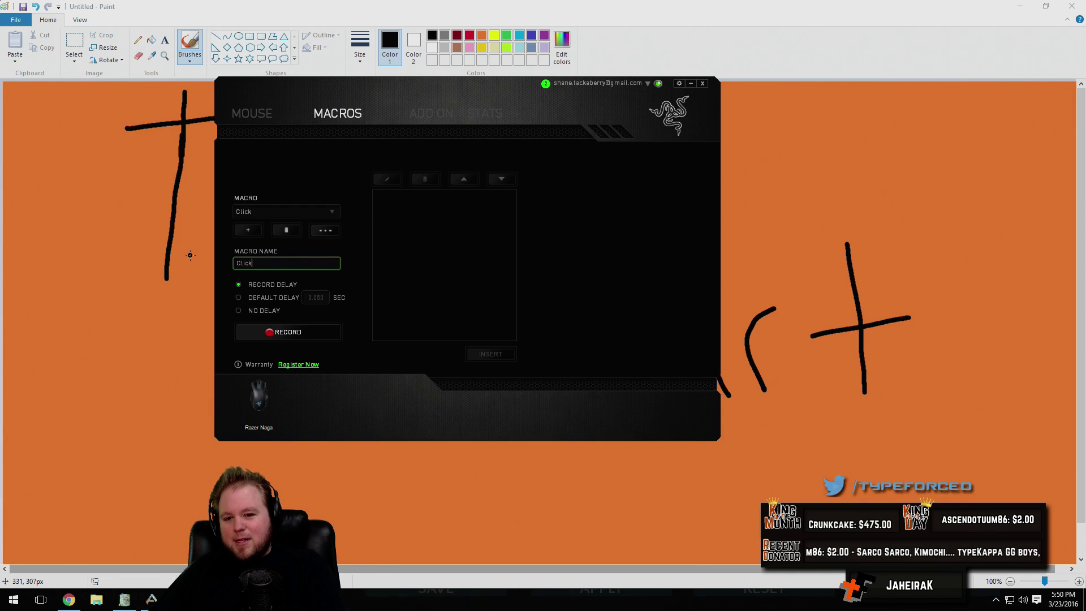
text( MACRO!!!)
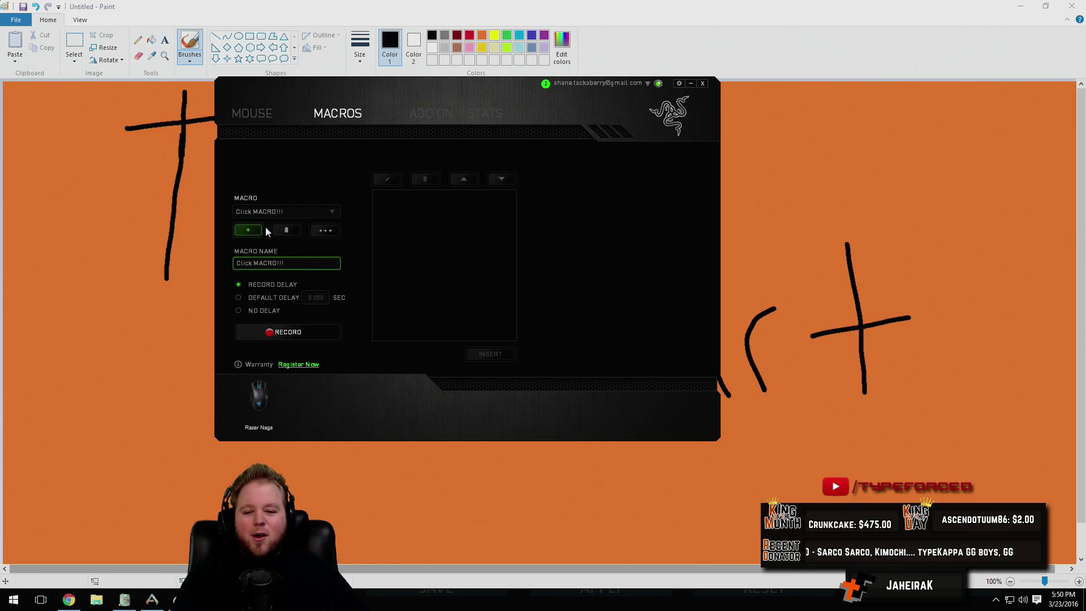
Record a single left click into the new macro and stop recording
click(273, 333)
click(273, 332)
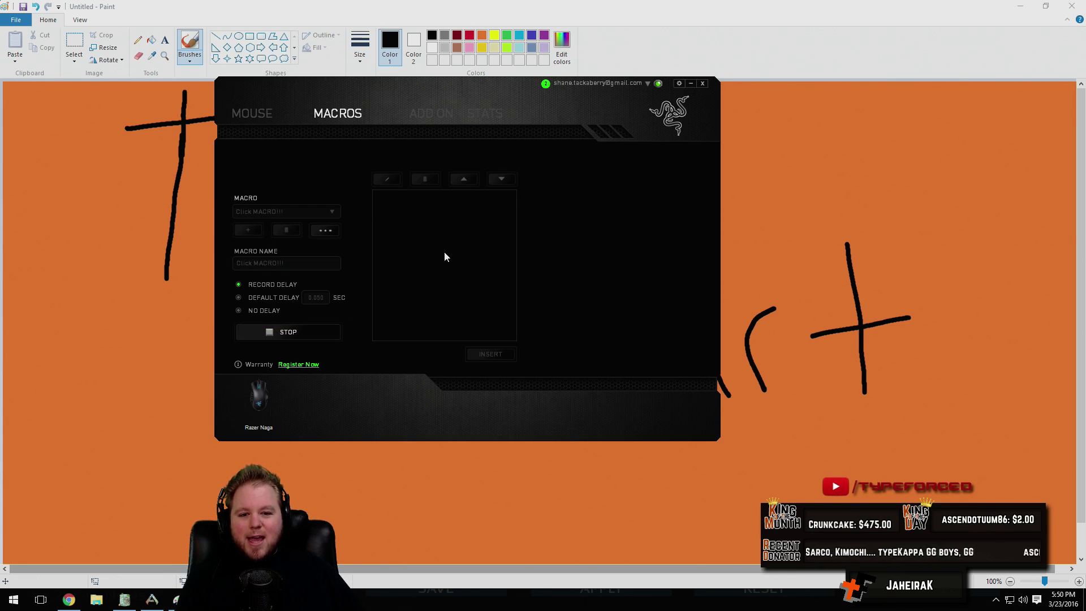
click(443, 251)
click(312, 331)
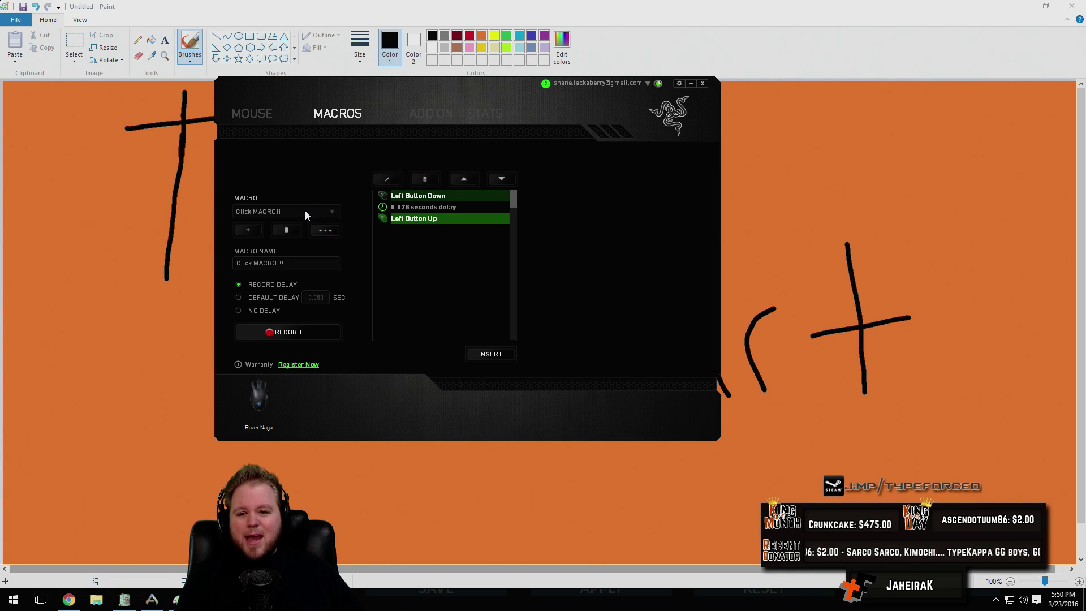
Switch the selected macro back to the existing Click Macro from the saved macros list
click(304, 211)
click(305, 210)
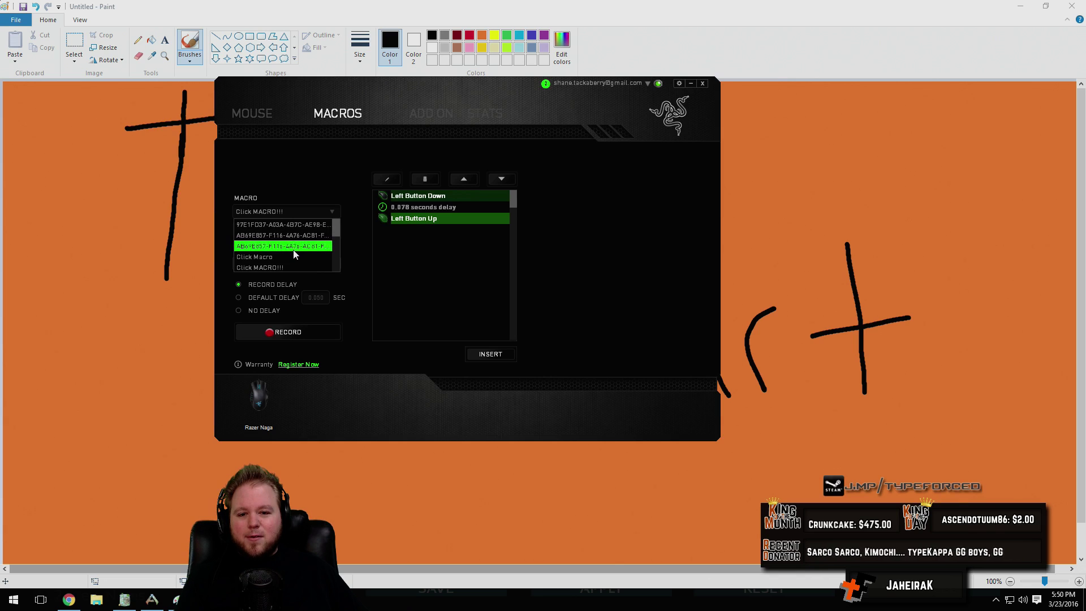
click(293, 254)
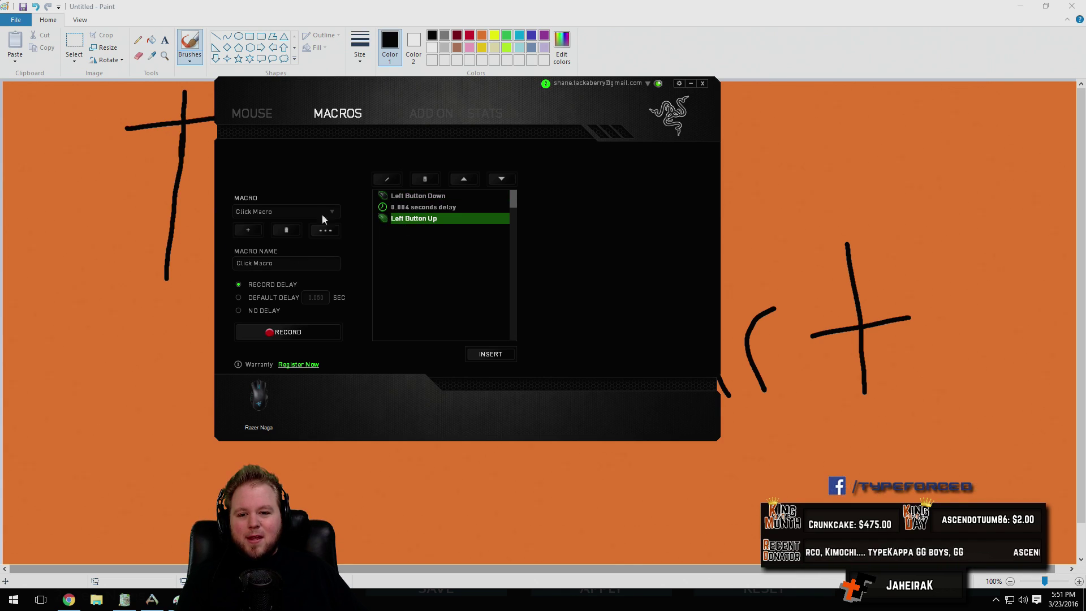
Assign Naga side button 1 the Macro type with Click Macro selected
click(270, 112)
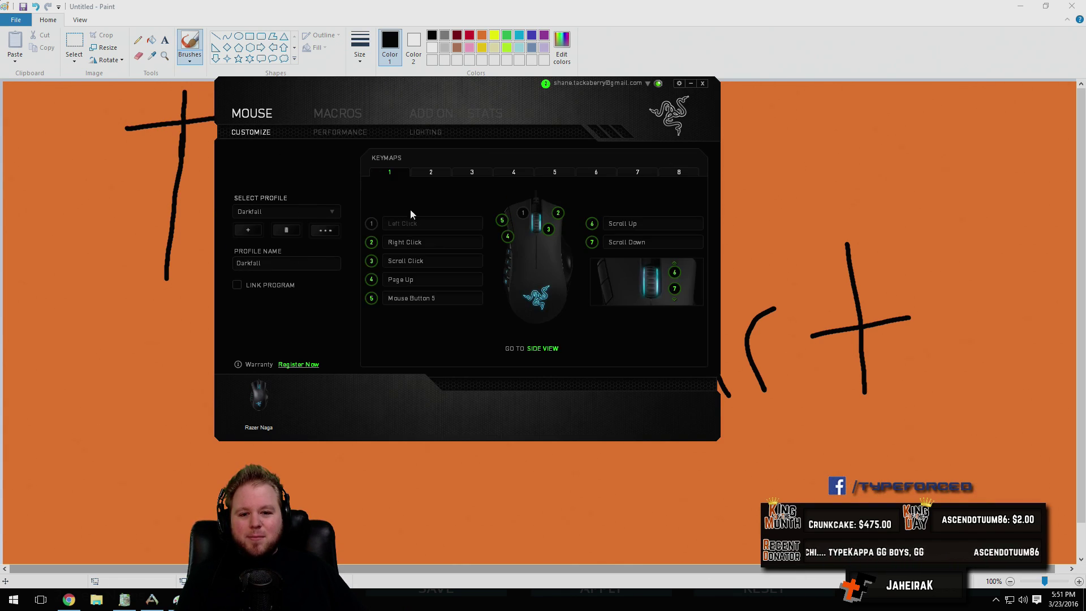
click(543, 349)
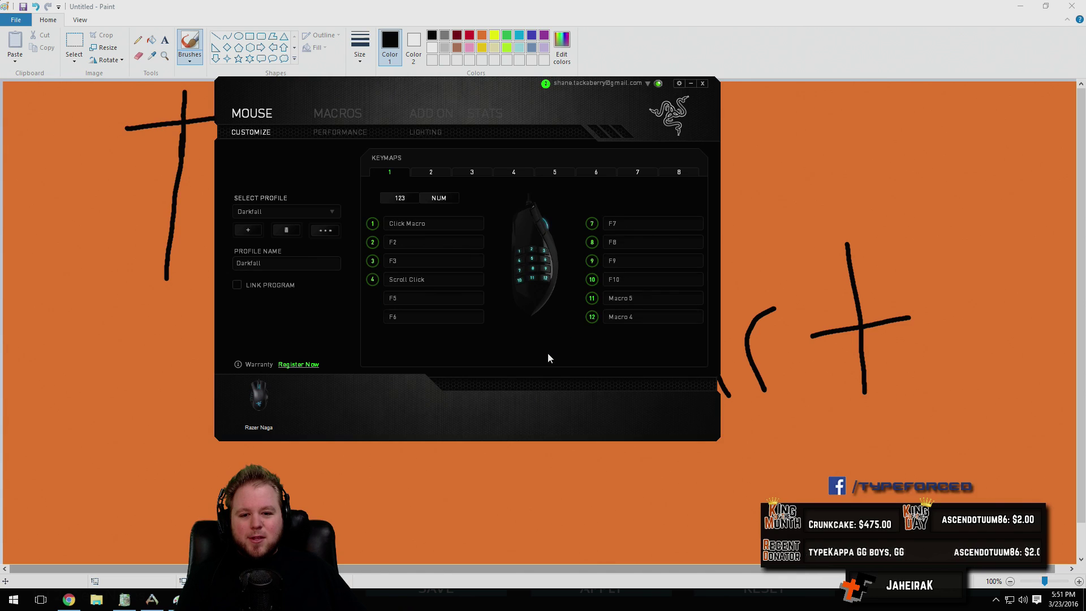
click(423, 227)
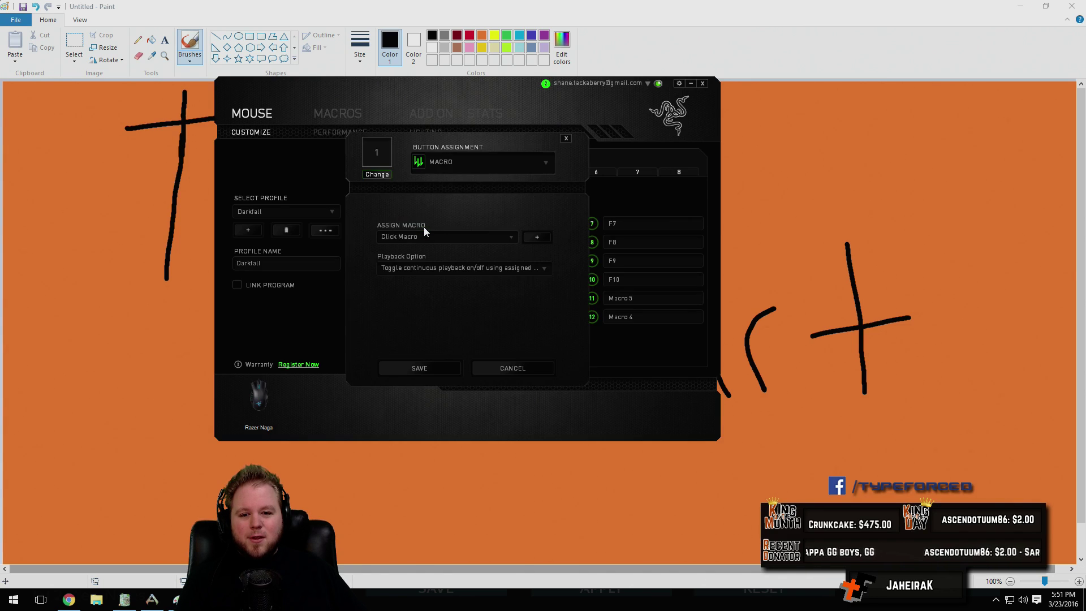
click(468, 168)
click(443, 164)
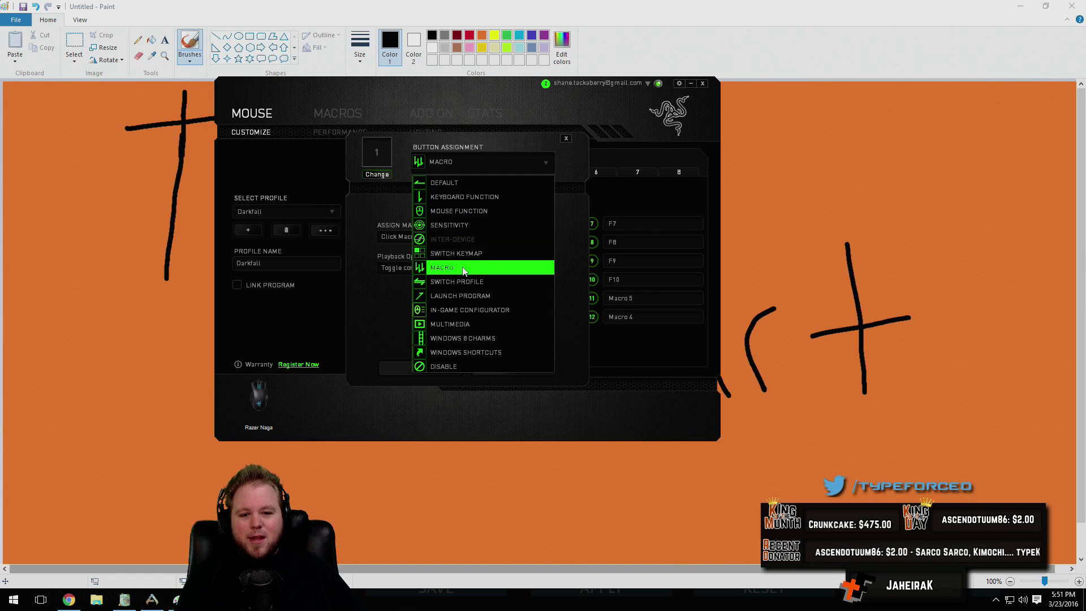
click(464, 269)
click(507, 236)
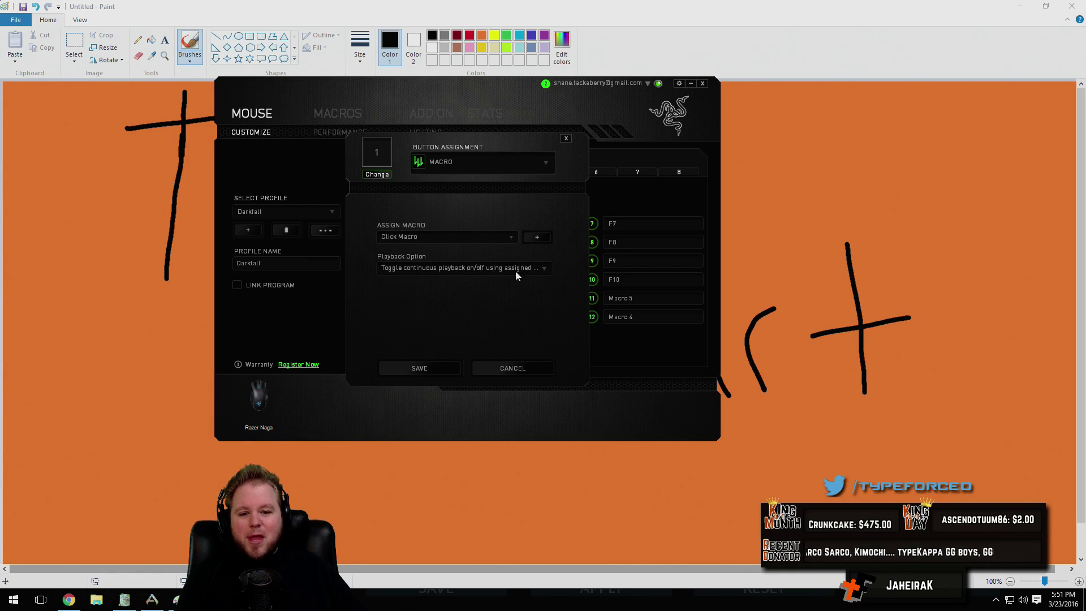
Set button 1's playback option to toggle continuous playback on/off
click(545, 269)
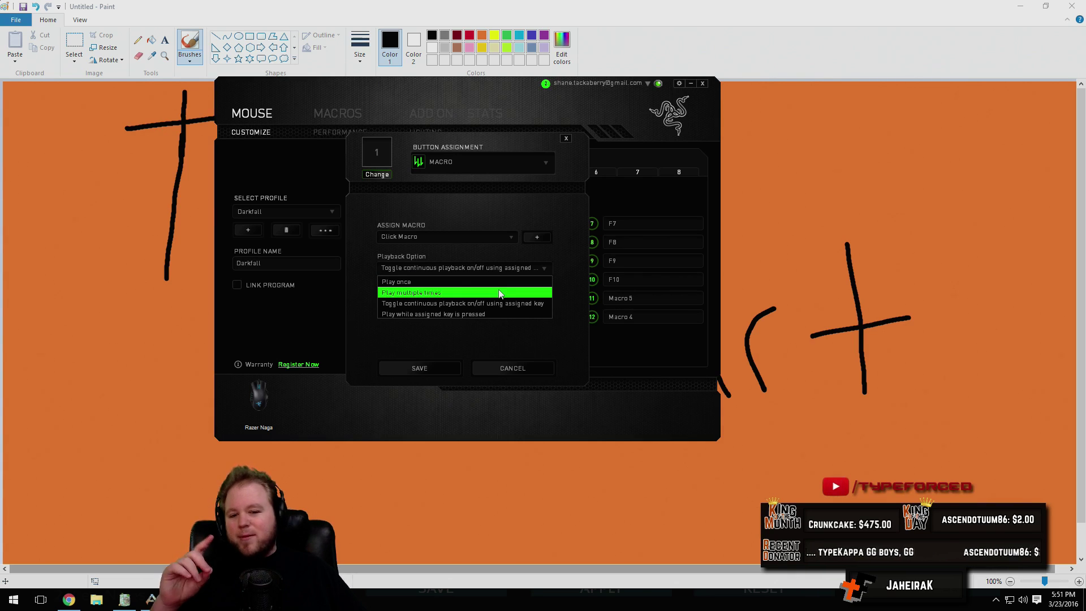
click(499, 294)
click(543, 270)
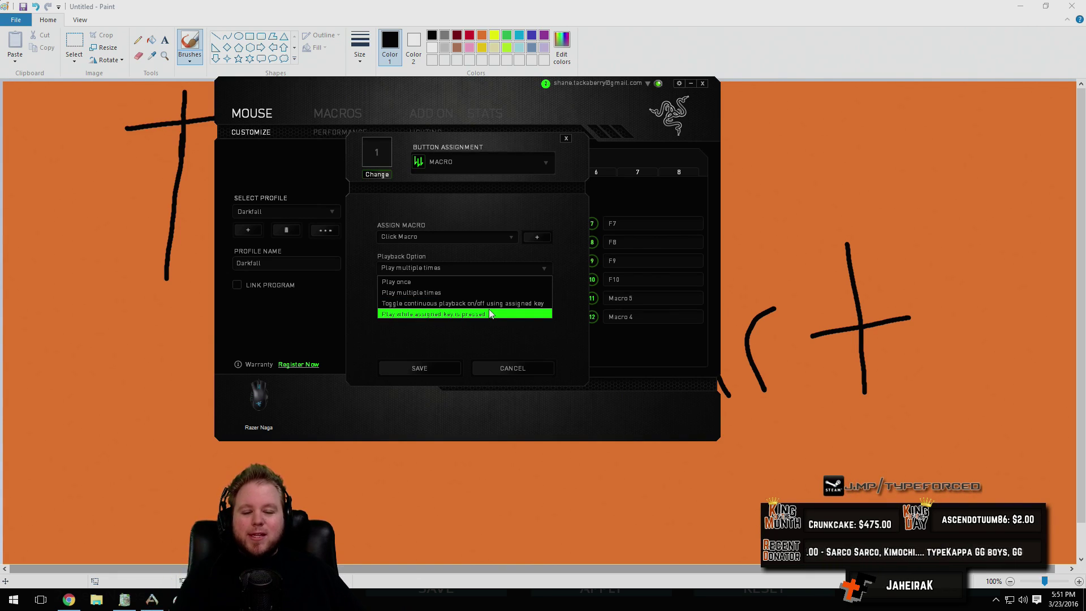
click(484, 305)
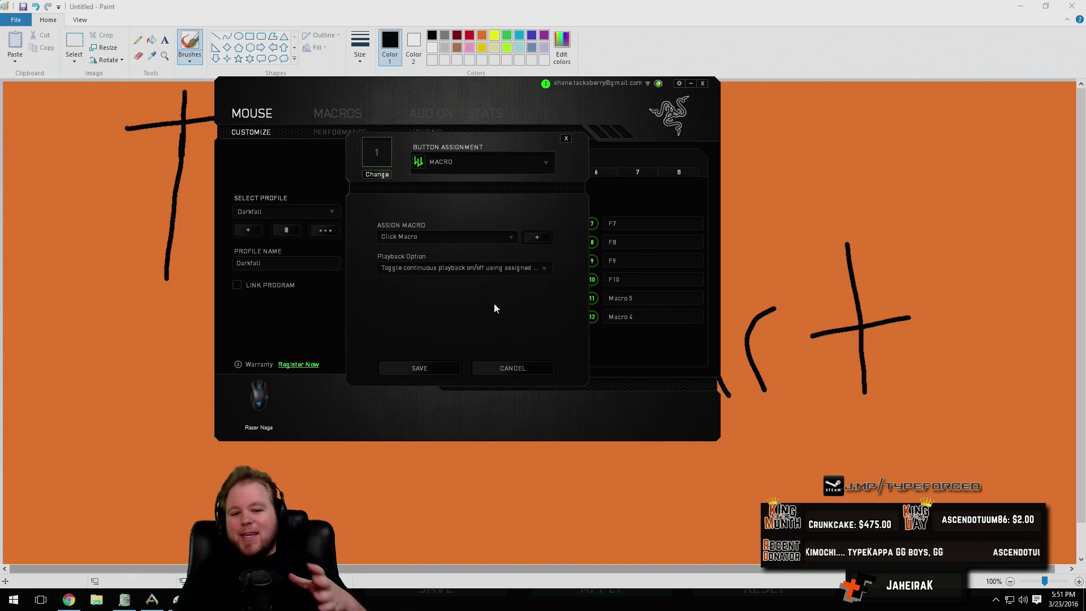
Save button 1's Click Macro assignment and close the Synapse window
click(425, 367)
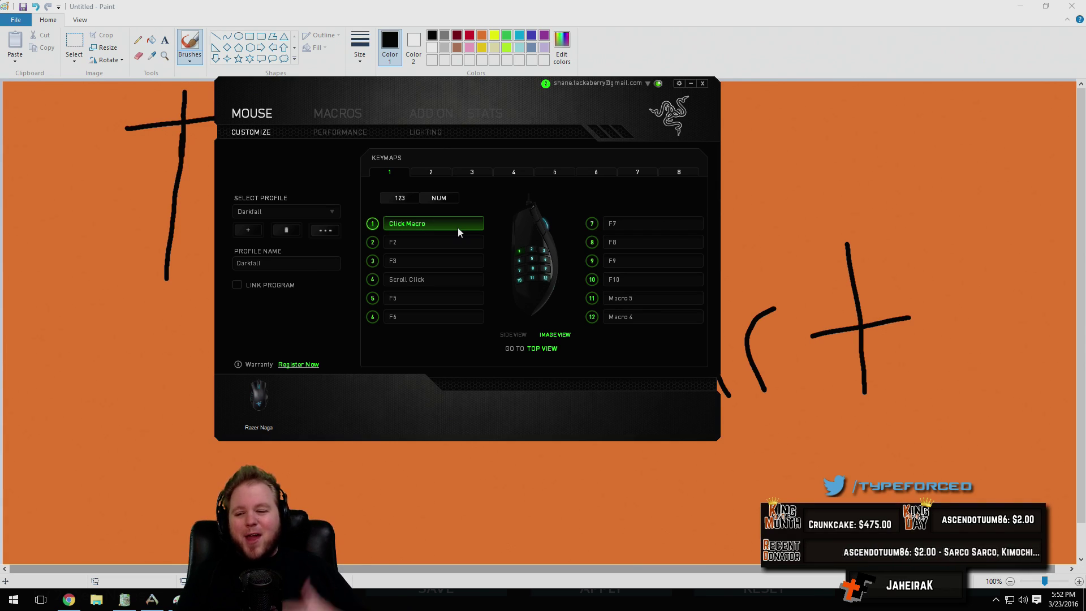
click(690, 84)
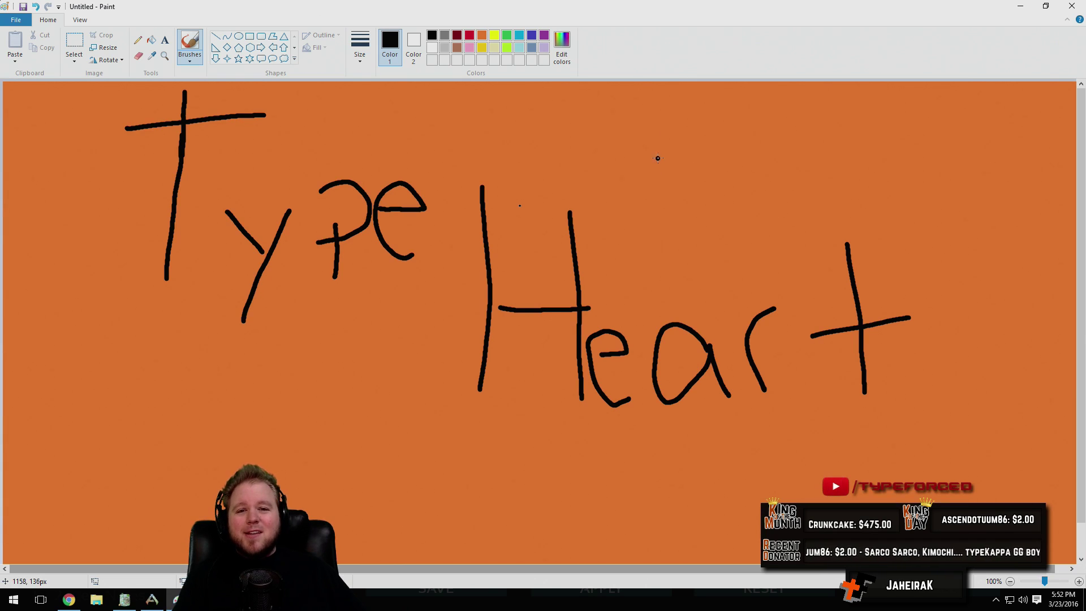